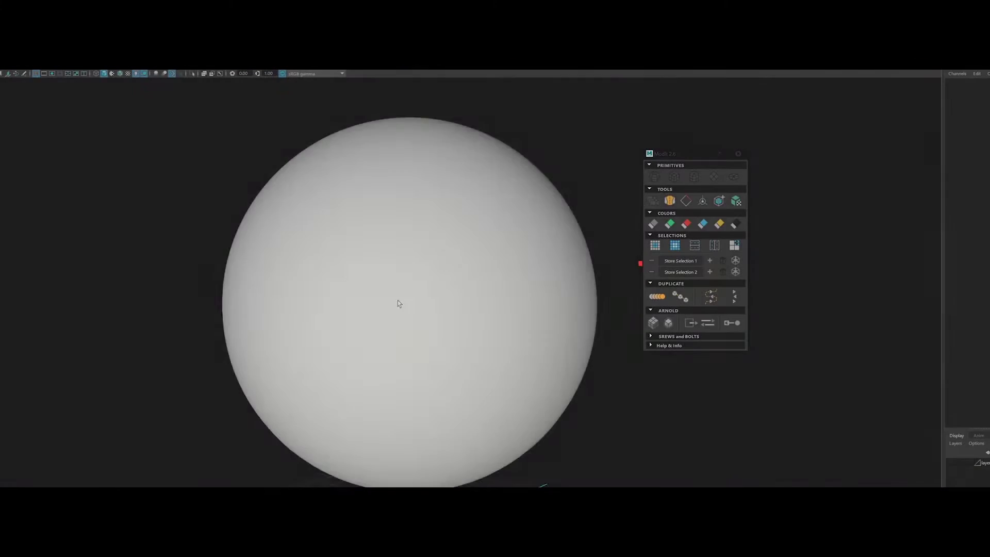
- Tint the sphere's ring of faces green, then fill the ring selection with its enclosed faces
left_click(670, 224)
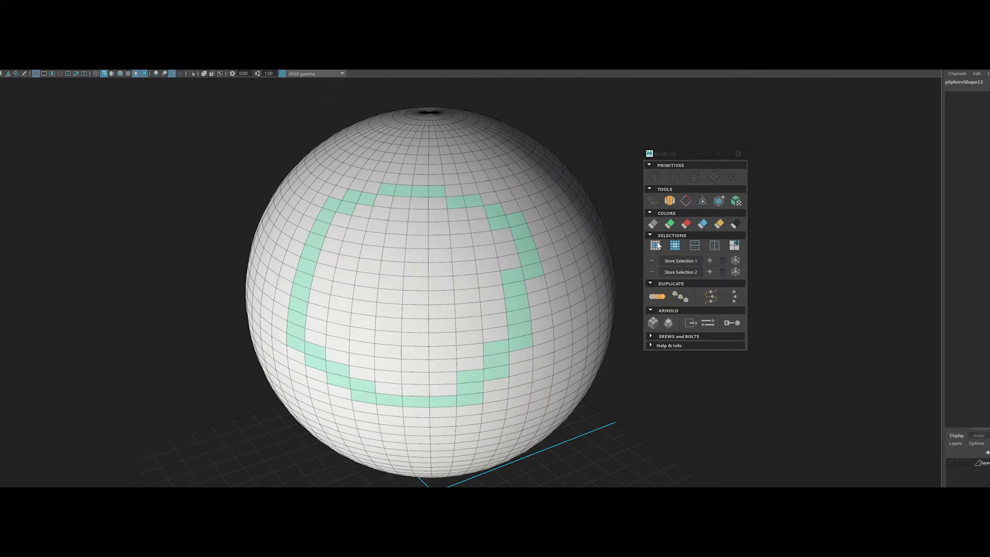
left_click(656, 245)
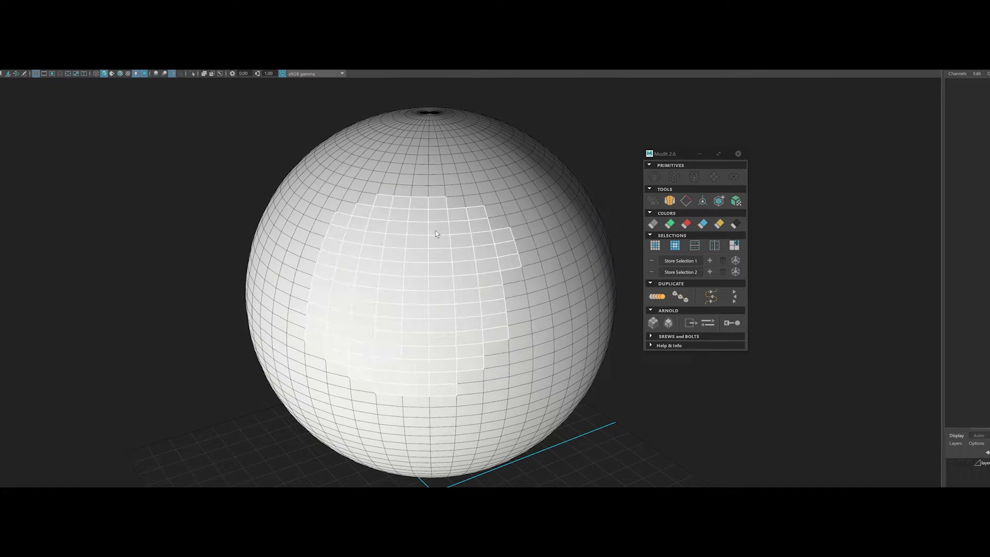
left_click_drag(456, 280, 552, 329, "alt")
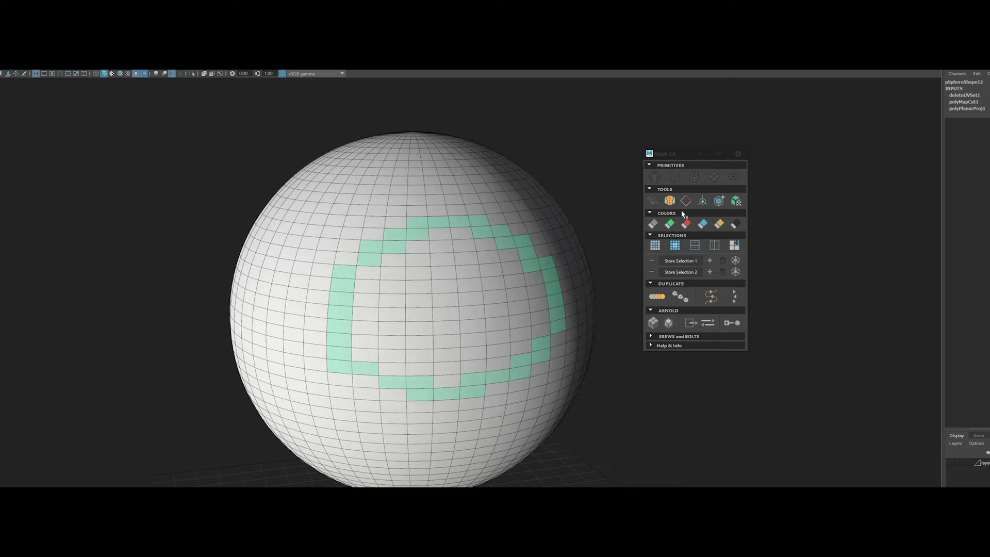
left_click(675, 245)
left_click_drag(491, 211, 456, 278, "alt")
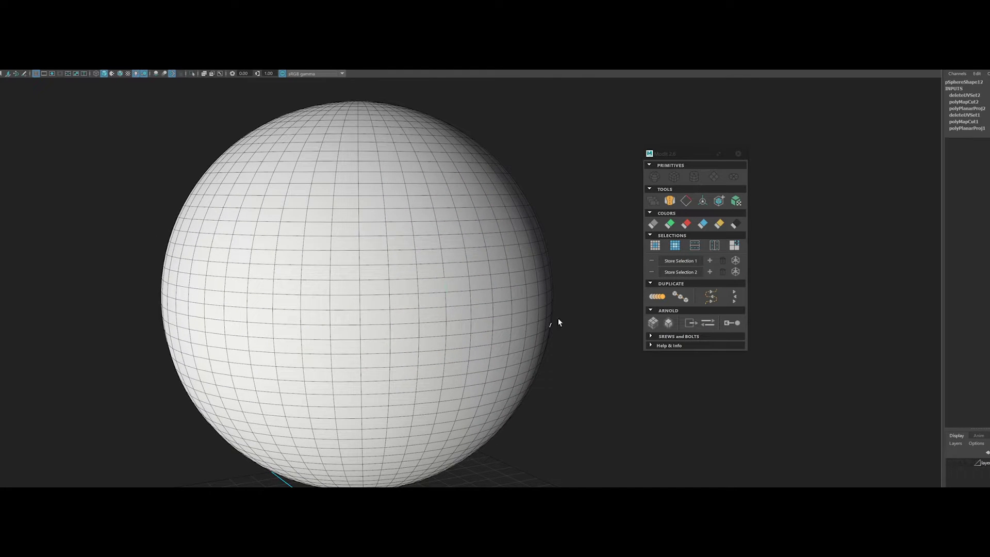
right_click_drag(558, 317, 695, 257, "alt")
left_click_drag(539, 207, 452, 244, "alt")
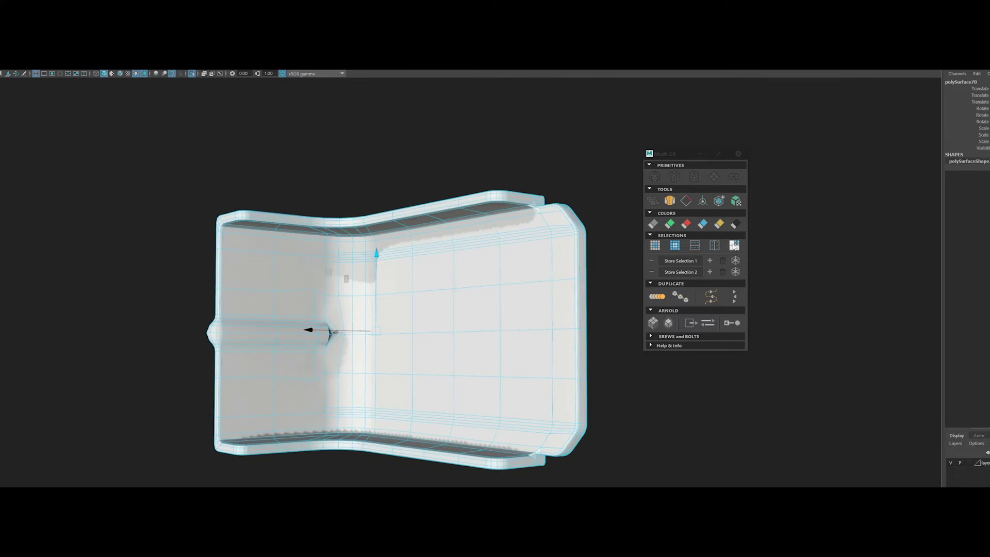
- Select all quadrangle faces on the bent panel model
left_click(595, 237)
left_click(734, 245)
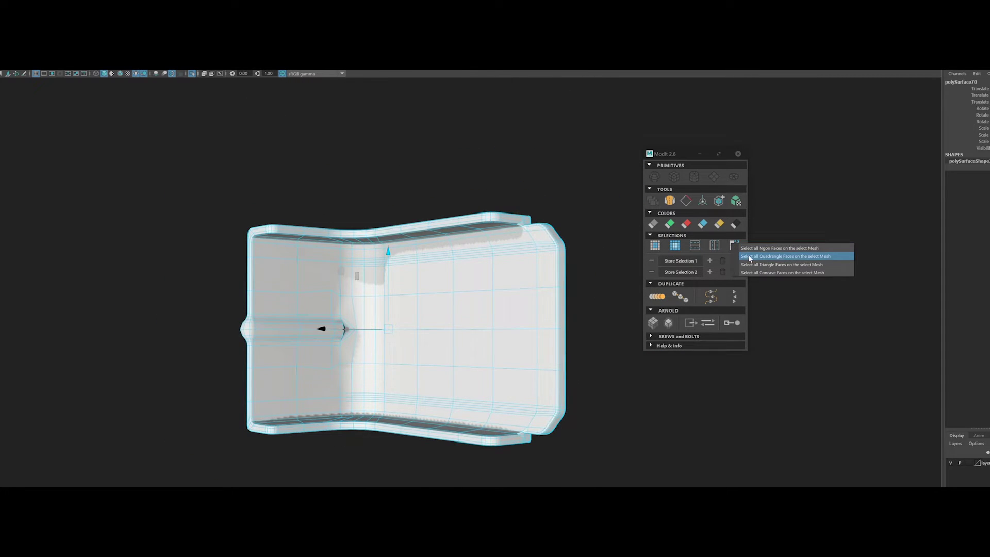
left_click(748, 256)
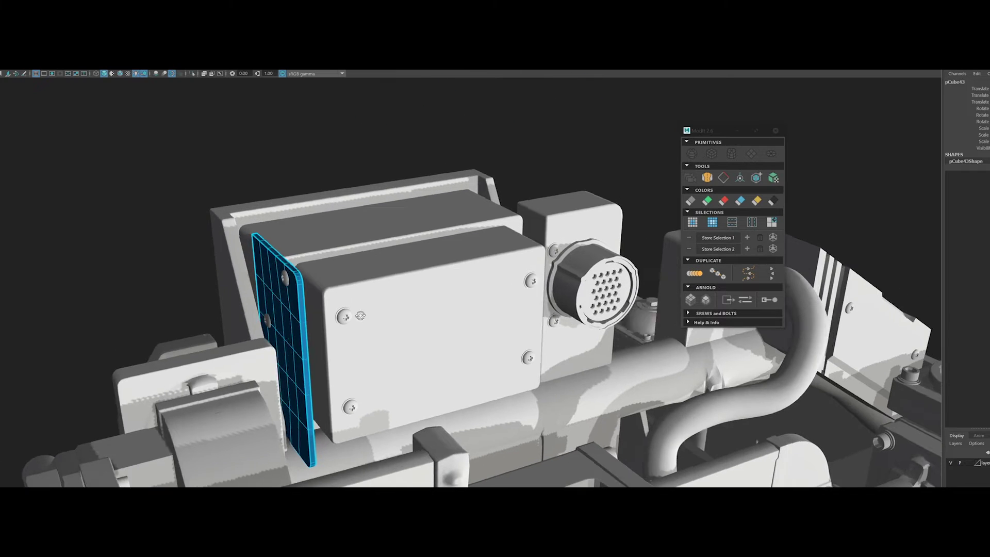
- Spread the 10 fin copies along the box at Distance Z about -23.9, then select one fin
left_click_drag(658, 439, 653, 436)
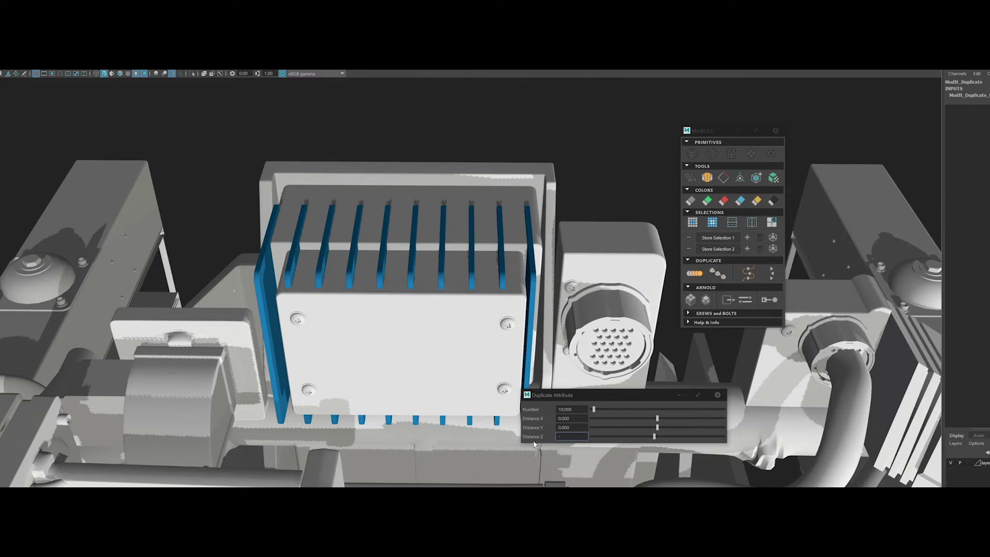
left_click_drag(534, 443, 350, 268, "alt")
left_click(344, 261)
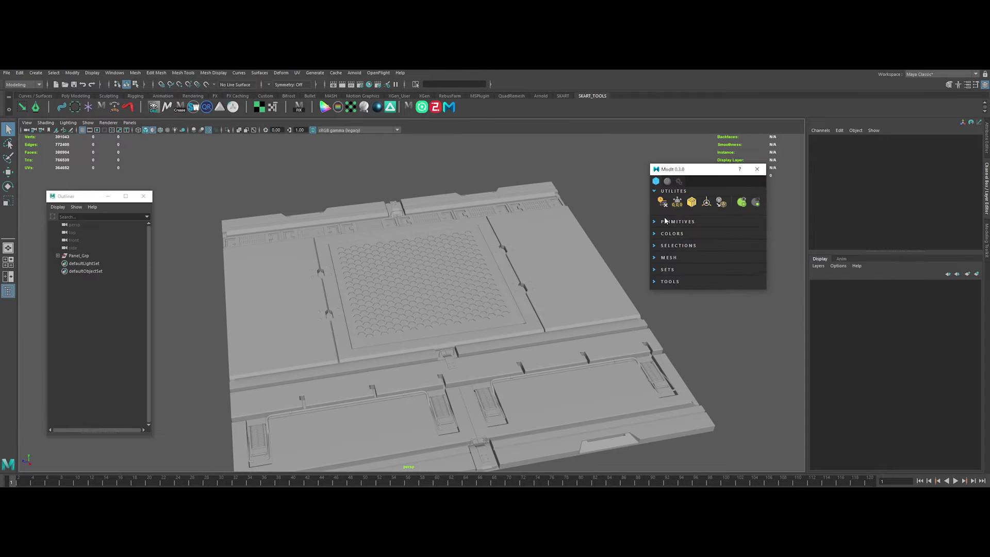
- Open the ModIt 3.0 toolkit window from the shelf
left_click(665, 221)
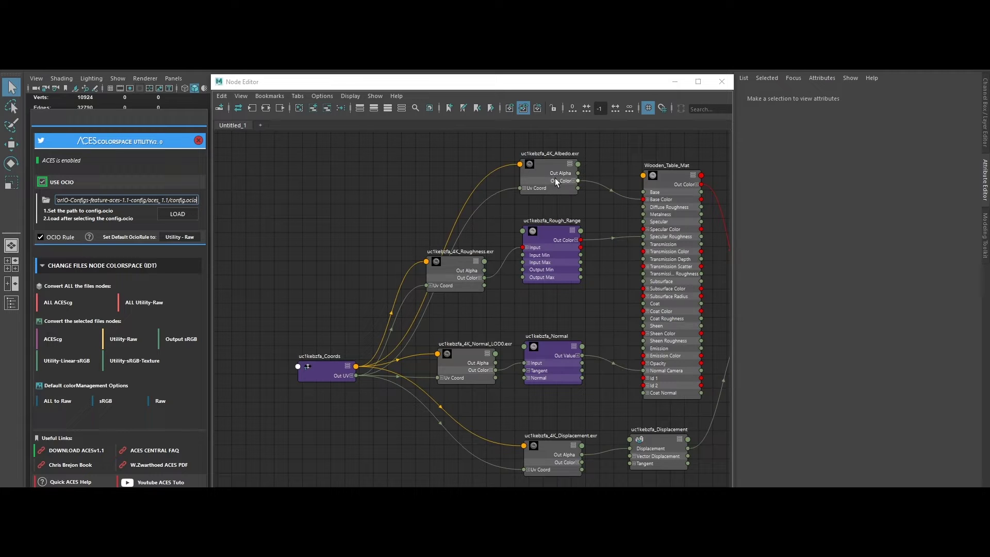
- Set albedo to Utility - Raw, roughness to Output - sRGB, and normal map to Utility - Linear - sRGB
left_click_drag(547, 177, 540, 181)
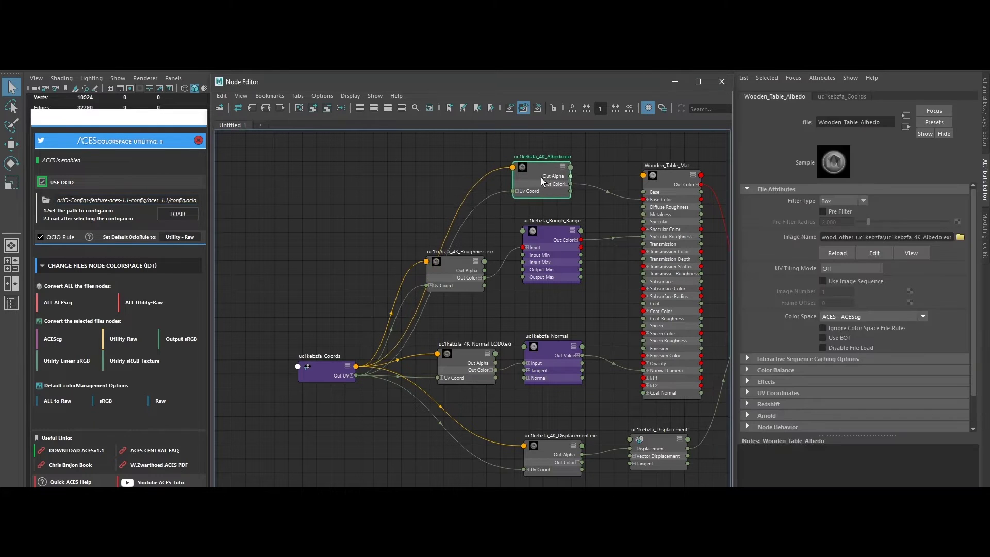
left_click(111, 338)
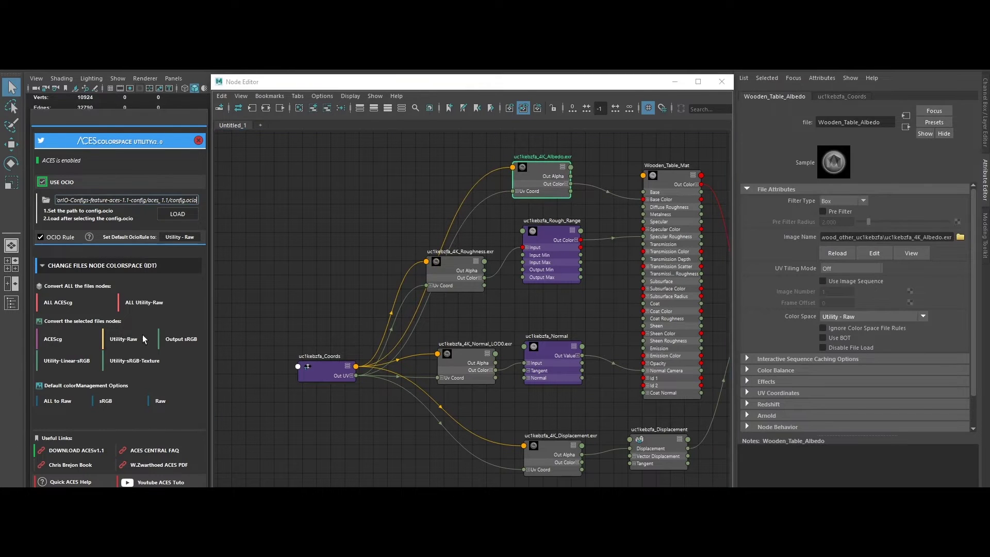
left_click(469, 277)
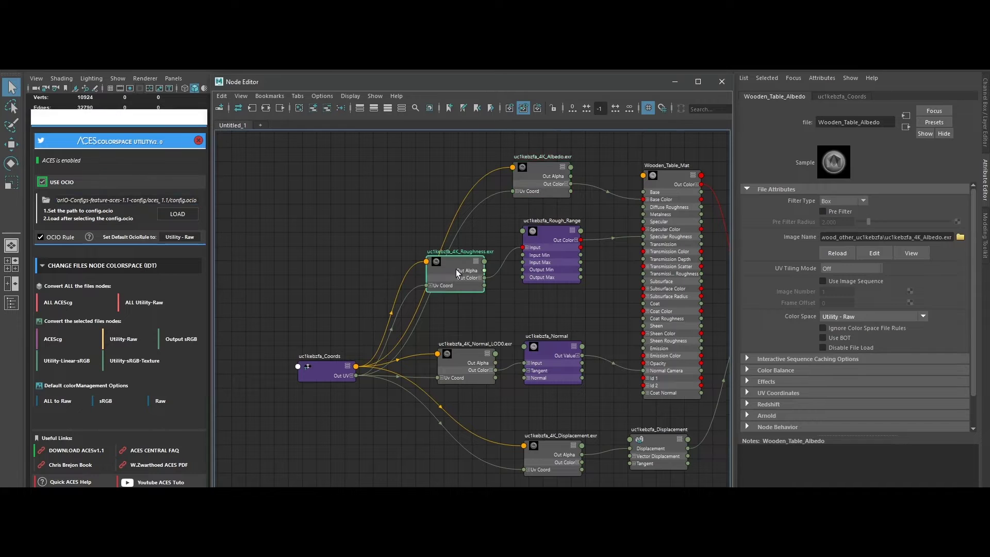
left_click(182, 336)
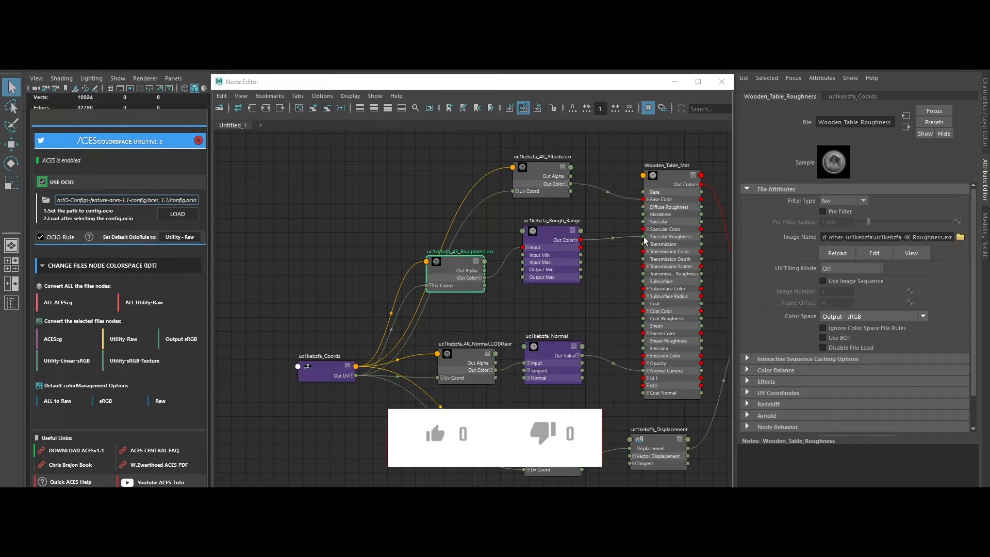
left_click(547, 349)
left_click(466, 355)
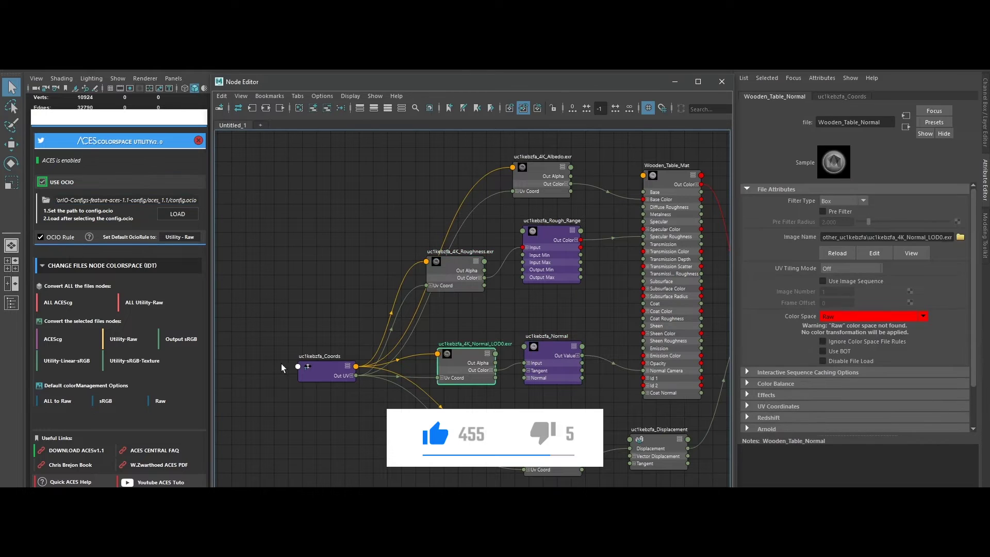
left_click(78, 363)
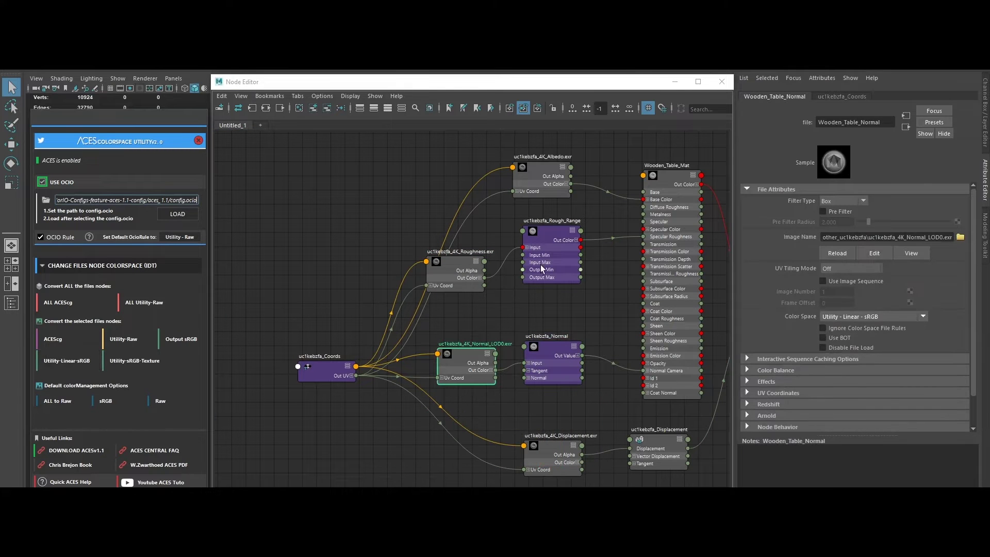
- Switch the Roughness and Normal_LOD0 textures to ACES - ACEScg
left_click(405, 182)
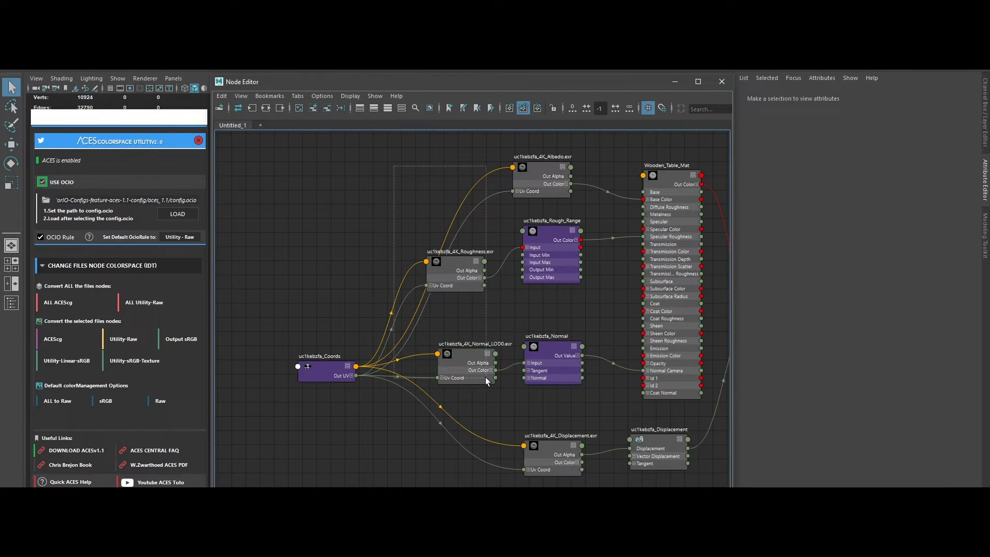
left_click_drag(485, 379, 486, 379)
left_click(55, 342)
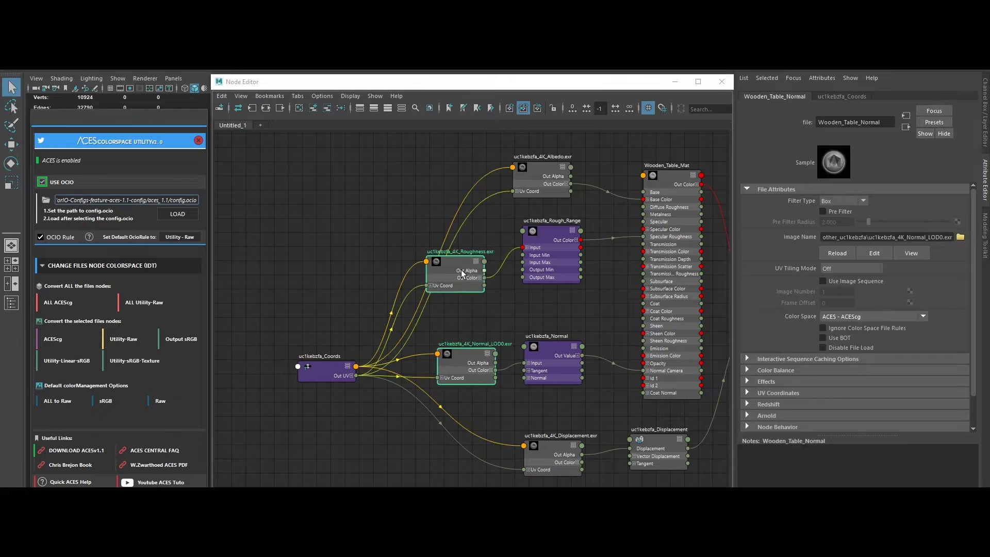
left_click(471, 370)
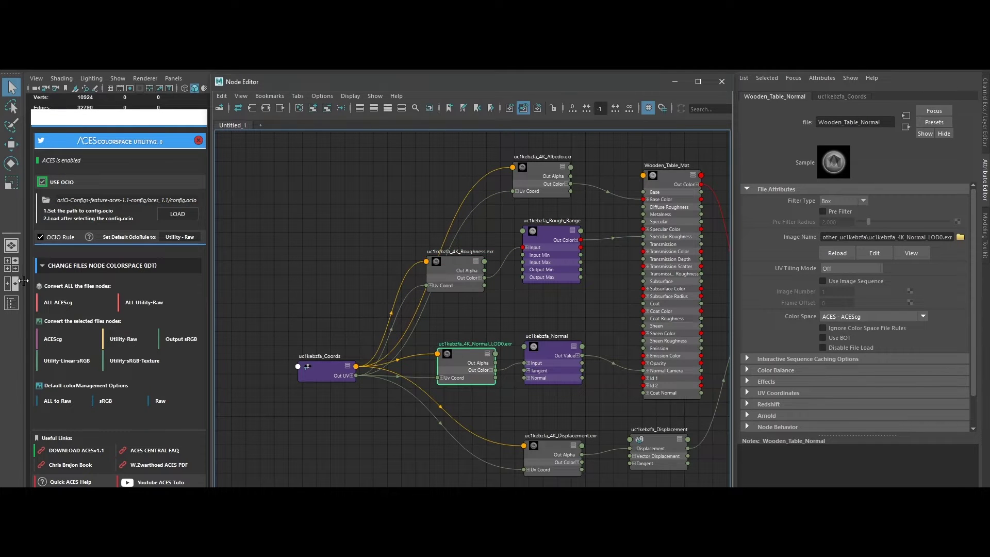
- Convert all scene textures to ACES - ACEScg and check the Displacement file node
left_click(66, 299)
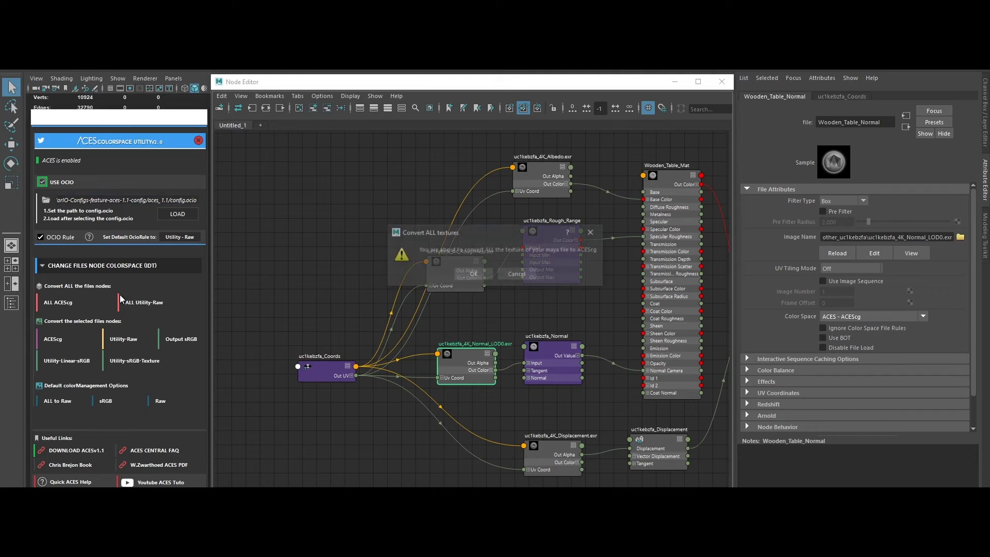
left_click(477, 273)
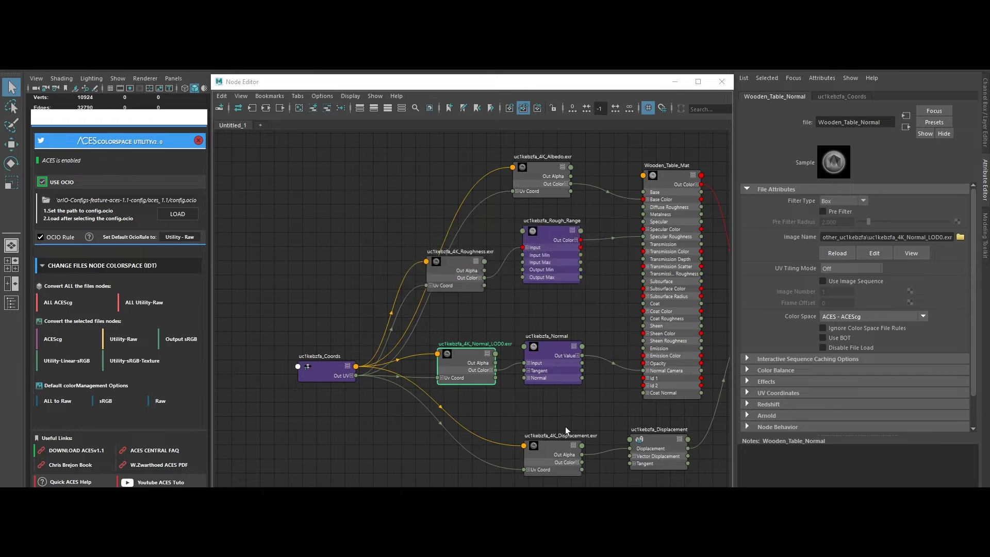
left_click(557, 457)
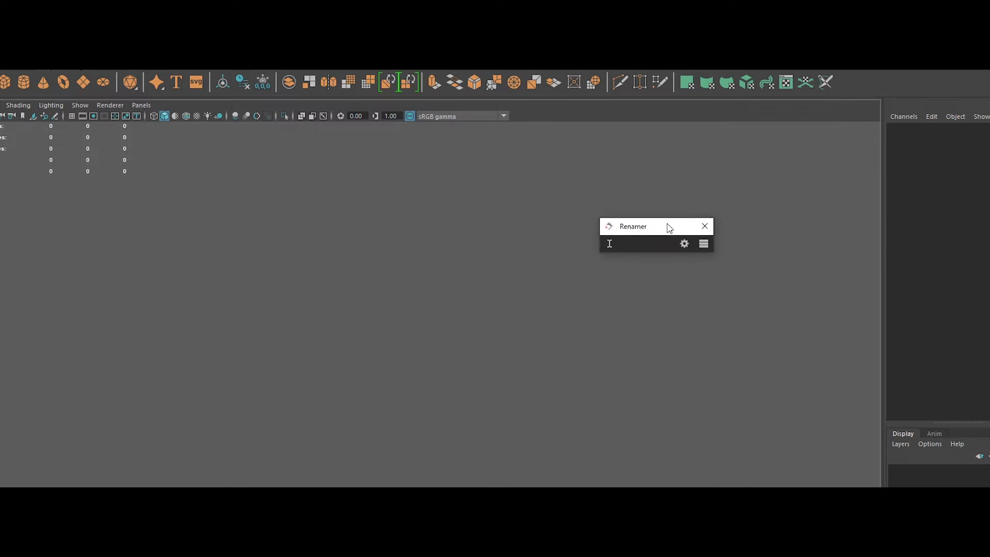
- Expand Renamer's Prefix/Suffix section and suffix list, then open Preferences on the Suffix tab
left_click(617, 241)
left_click(619, 270)
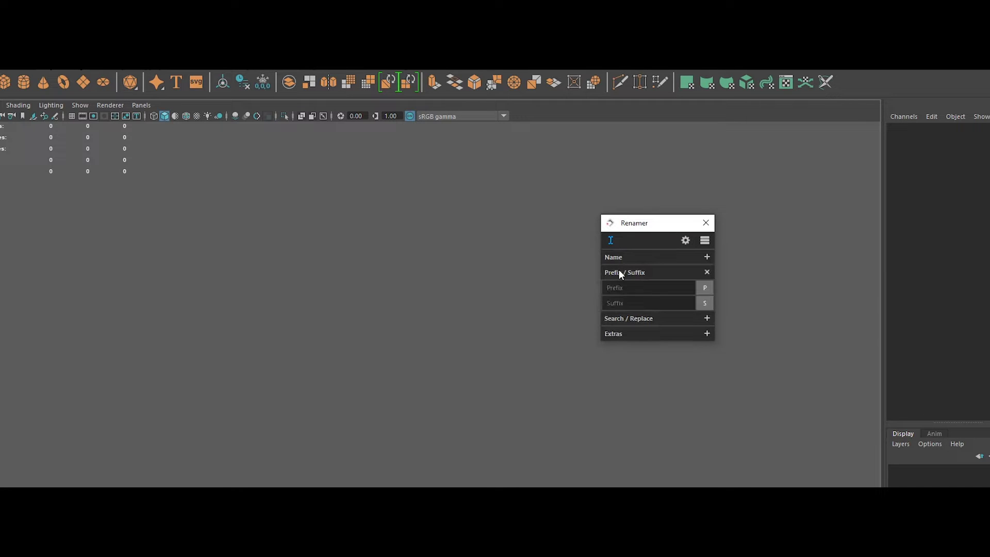
left_click(709, 304)
left_click(685, 240)
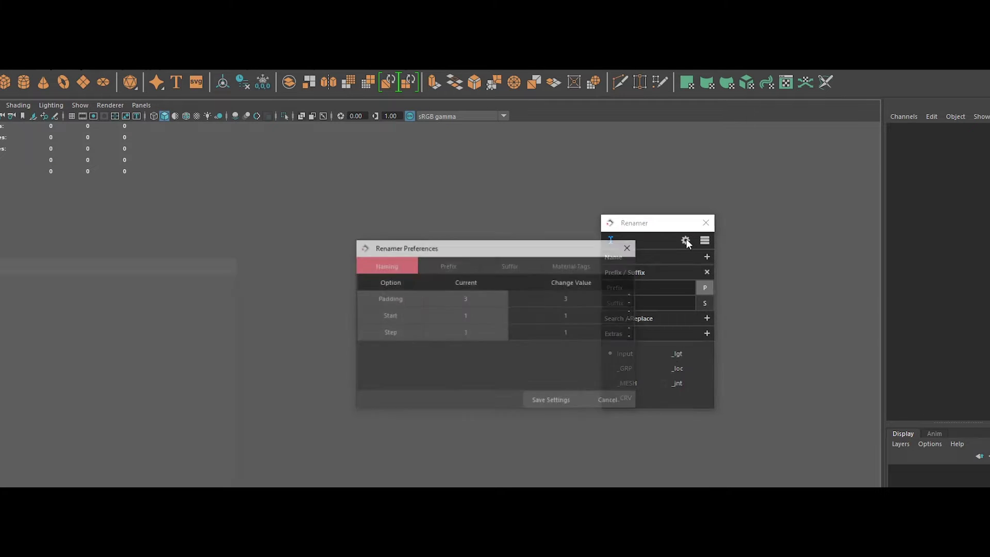
left_click_drag(476, 247, 340, 247)
left_click(367, 263)
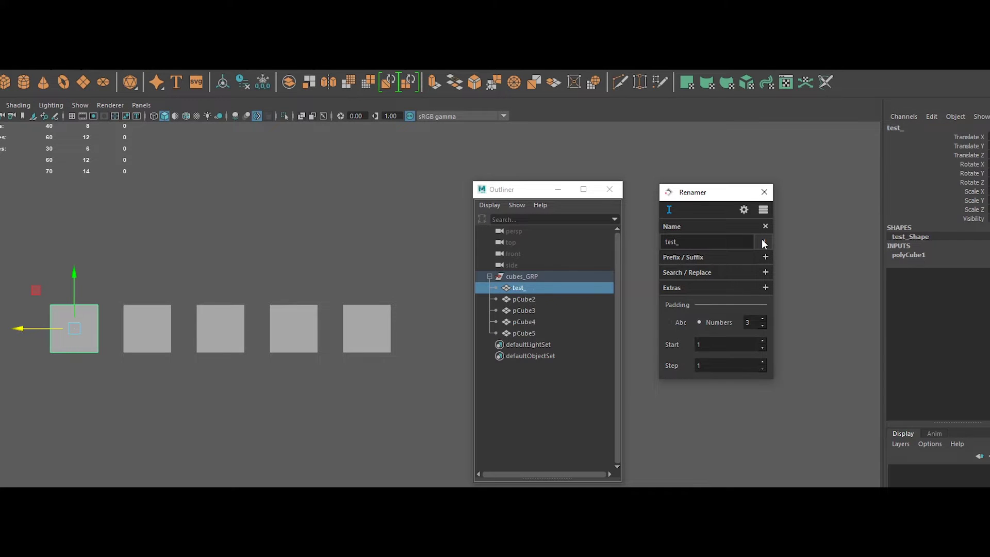
- Rename the five cubes to test_ names numbered from 2 in steps of 3, using letter padding
left_click(594, 336, "shift")
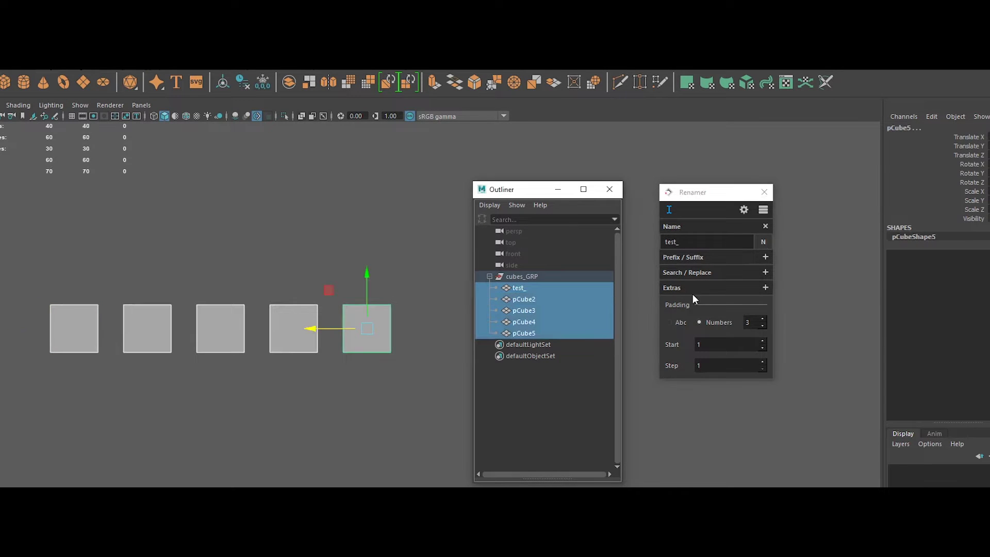
left_click(763, 242)
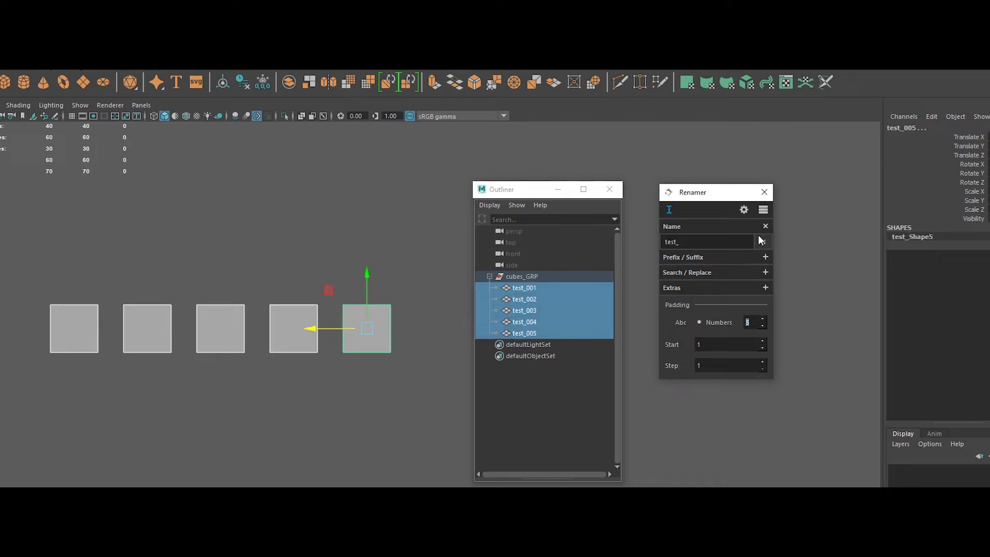
left_click(762, 341)
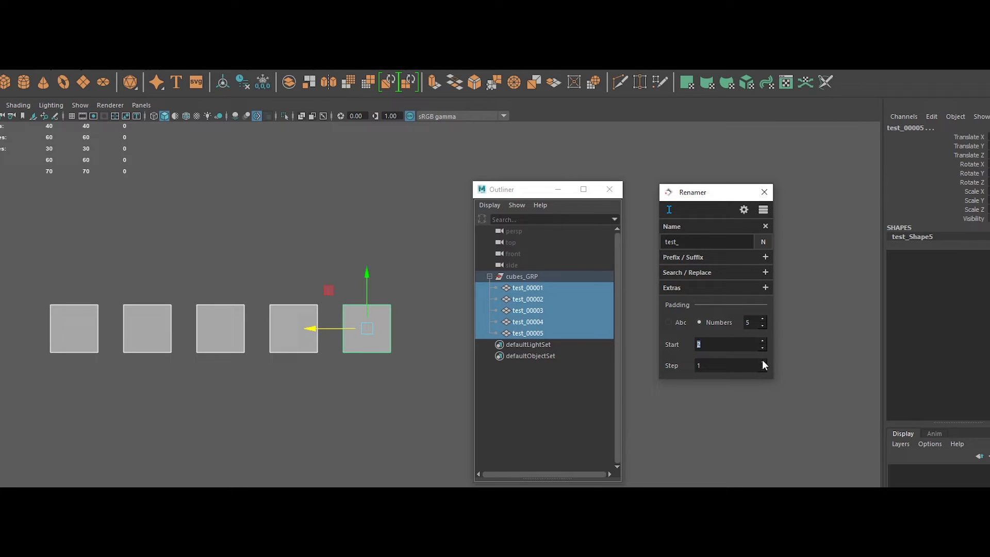
left_click(762, 362)
left_click(762, 362)
left_click(669, 322)
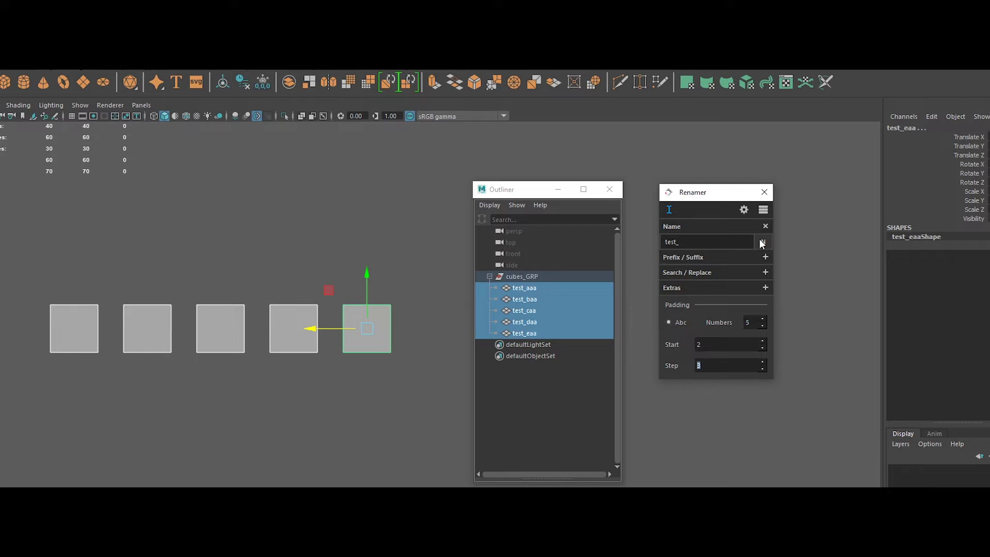
- Load cube test_baa's name into Renamer and enter 'test' as the search text
left_click(530, 302)
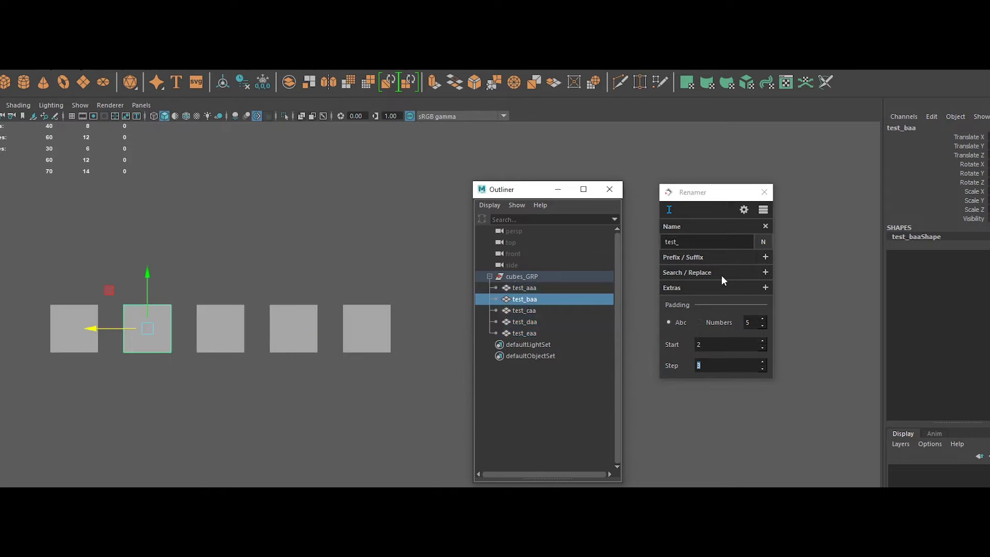
left_click(766, 241, "alt")
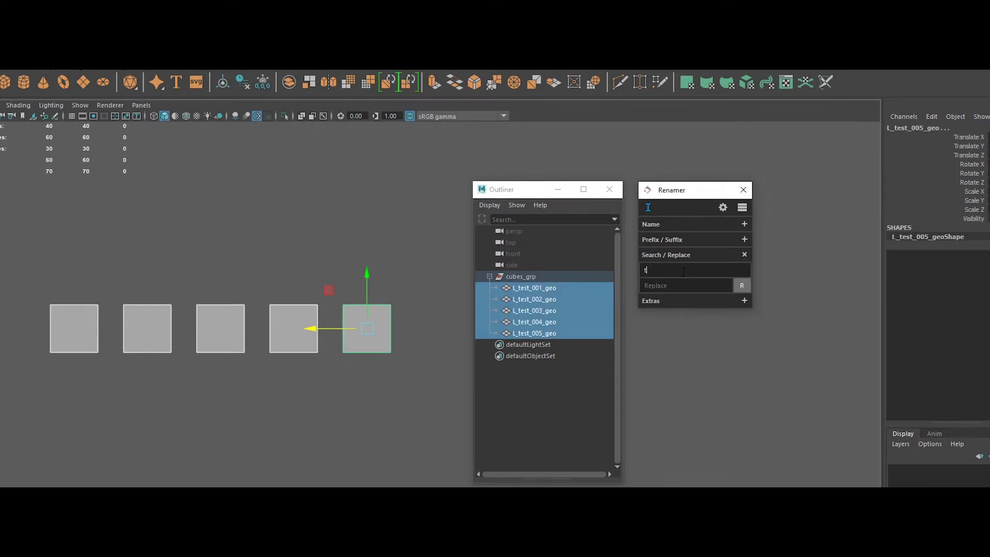
type("test")
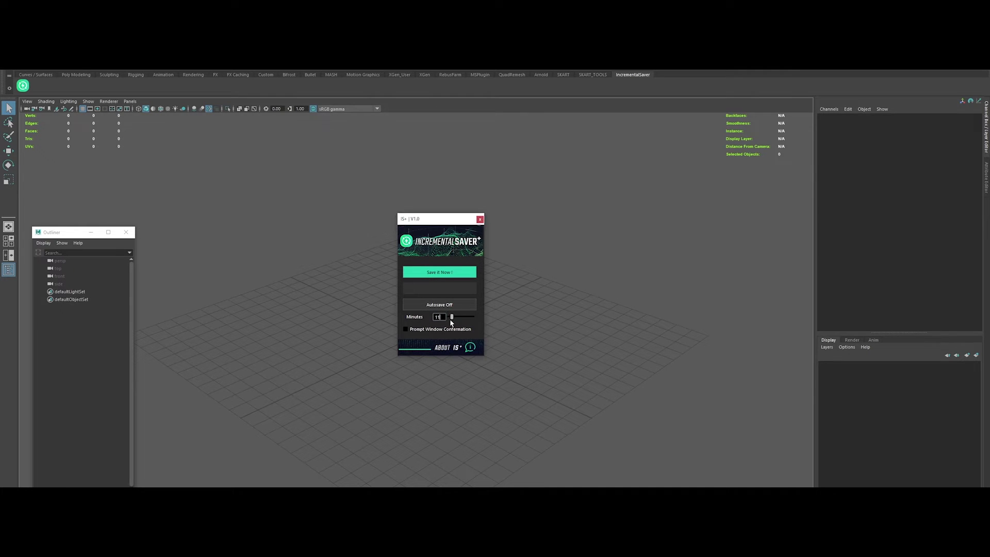
- Open Incremental Saver+, then orbit around the new plane and switch to face selection
left_click(419, 347)
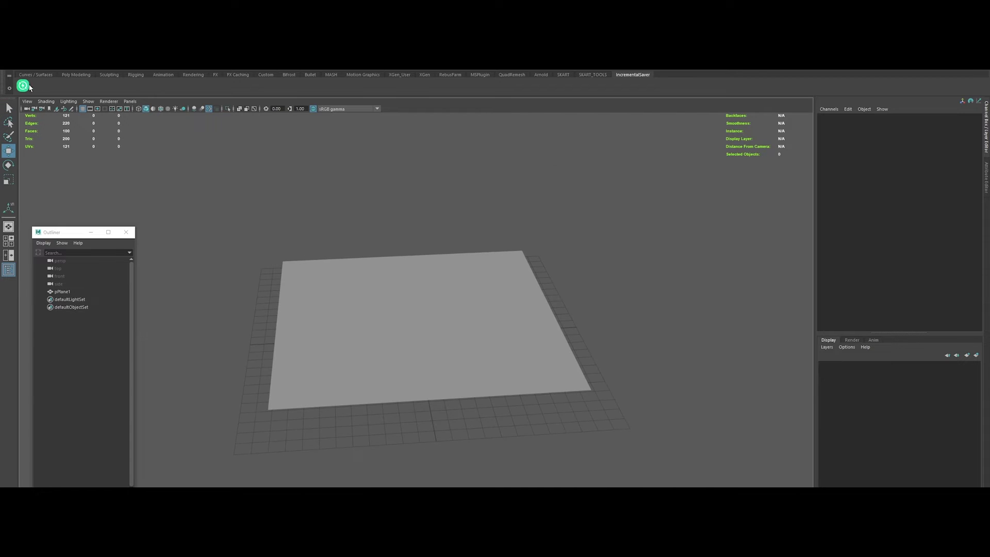
left_click(22, 85)
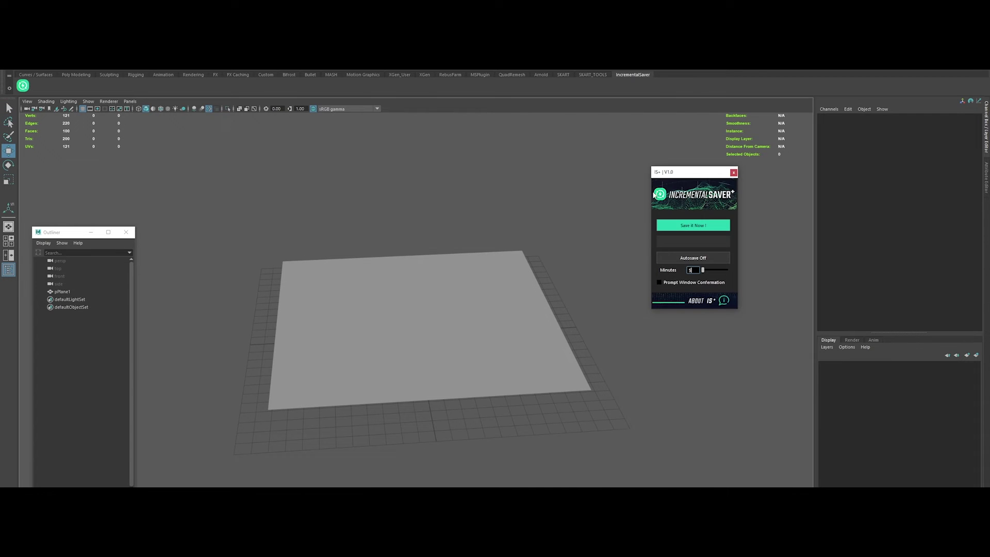
left_click_drag(516, 257, 693, 242, "alt")
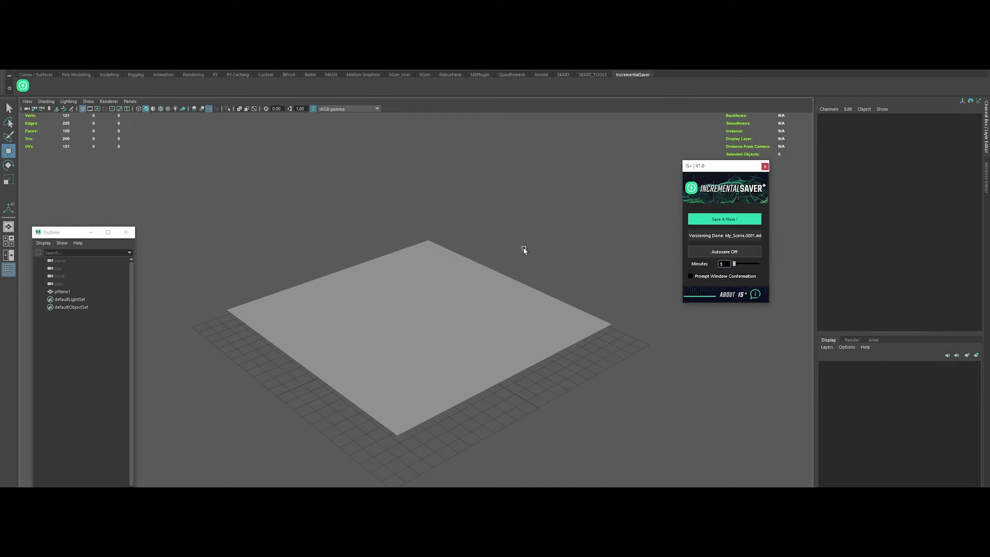
left_click_drag(524, 249, 581, 279, "alt")
left_click(436, 309)
right_click_drag(437, 310, 433, 333)
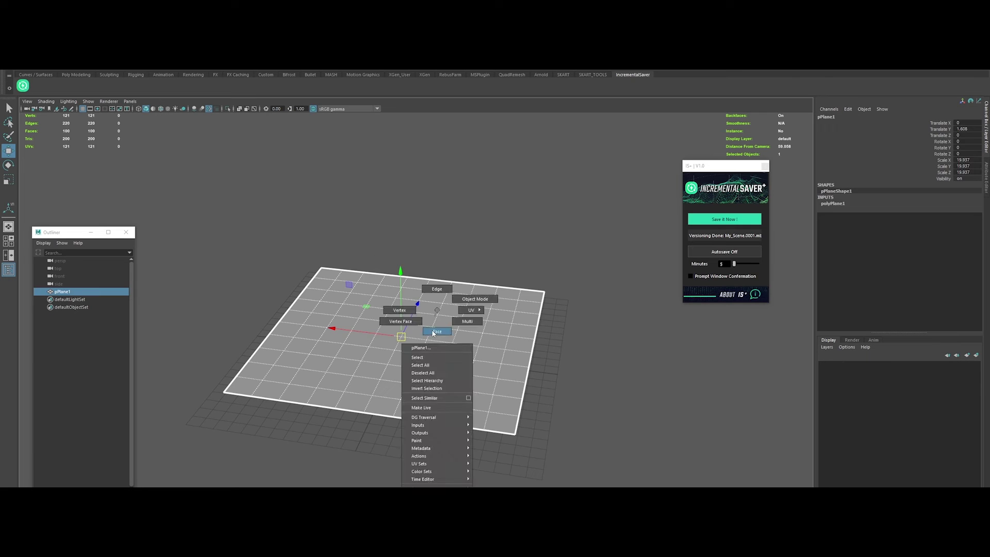
left_click(462, 347)
- Extrude two plane faces up into boxes with Ctrl+E and save another numbered scene version
left_click(320, 360, "shift")
left_click(353, 294, "shift")
key("ctrl+e")
left_click_drag(354, 278, 416, 220)
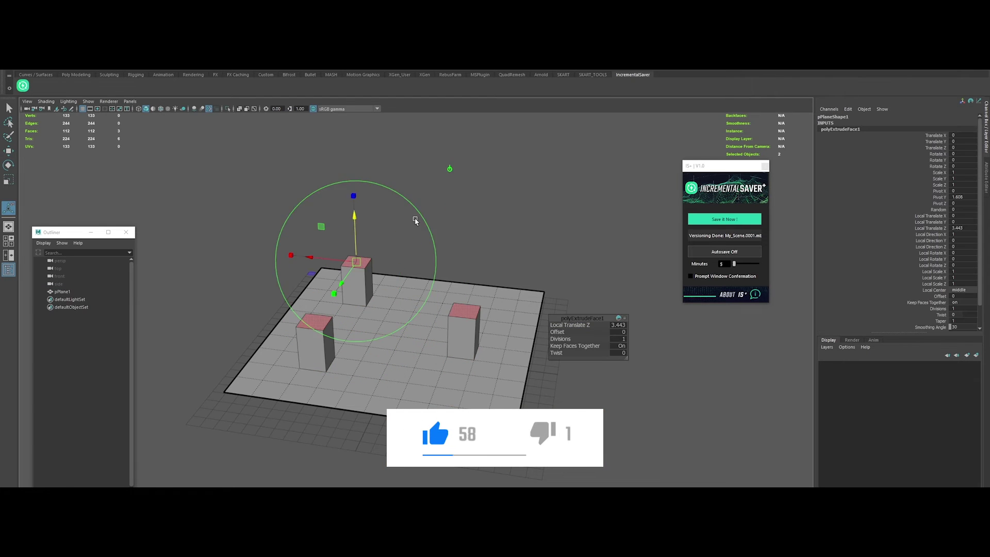
left_click(515, 226)
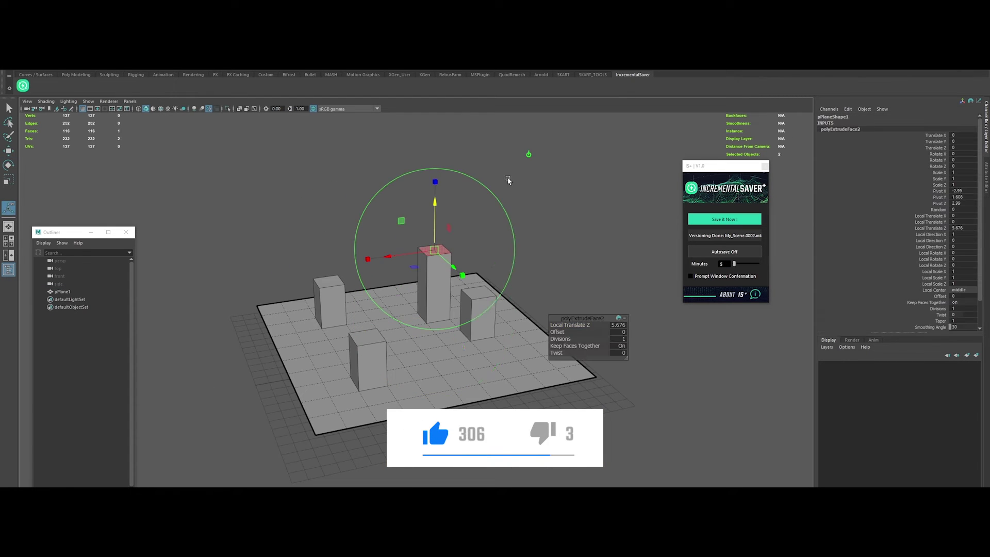
left_click(742, 219)
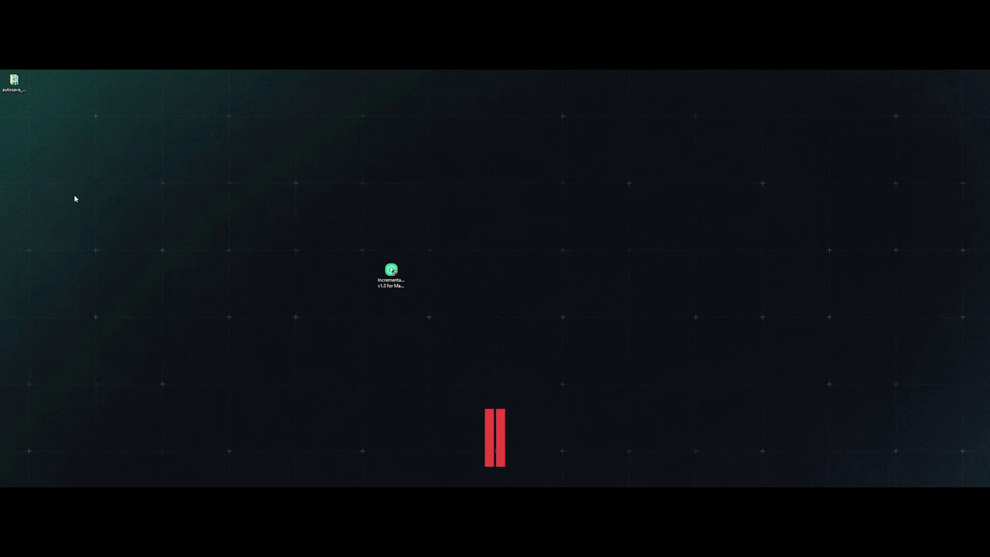
left_click_drag(77, 126, 258, 225)
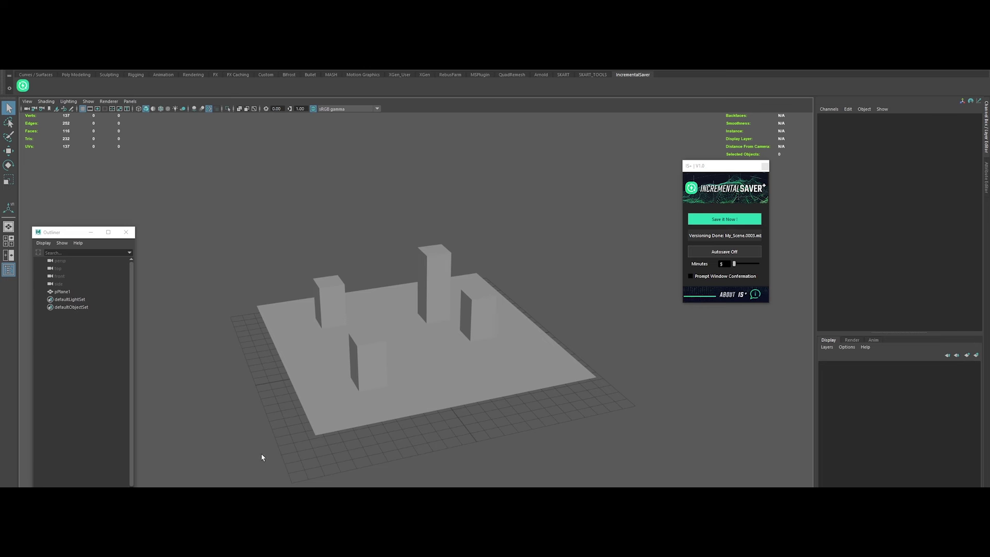
- View the versioned My_Scene.0001.mb to My_Scene.0003.mb files in autosave_My_Scene
left_click(422, 333)
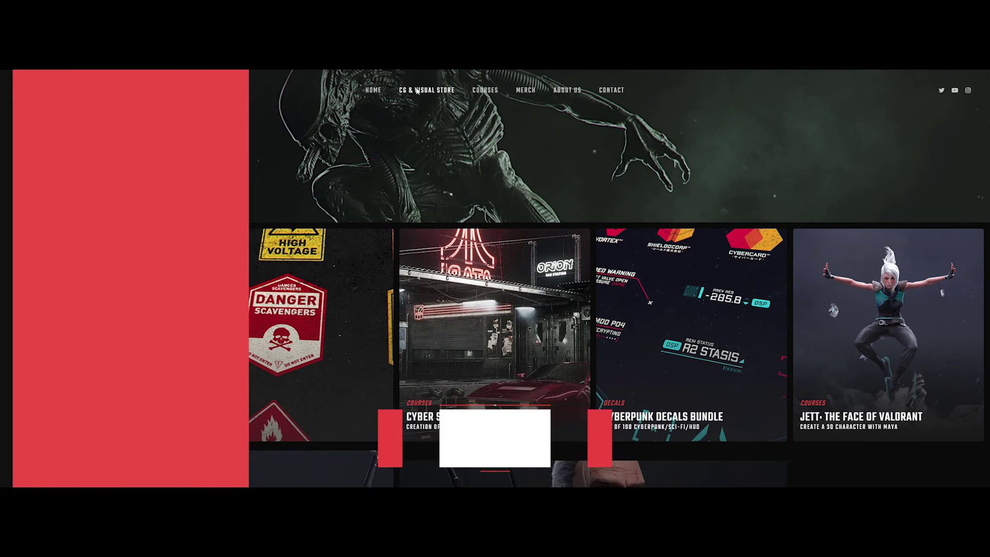
- Scroll the store page down to the Incremental Saver+, Textreverter and Substance2Maya listings
scroll(259, 162, "down", 8)
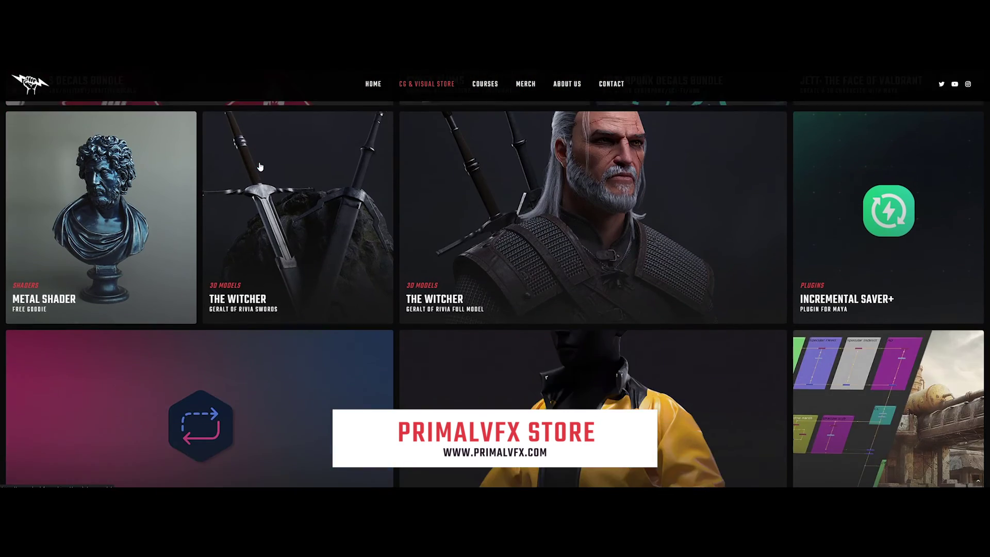
scroll(260, 165, "down", 4)
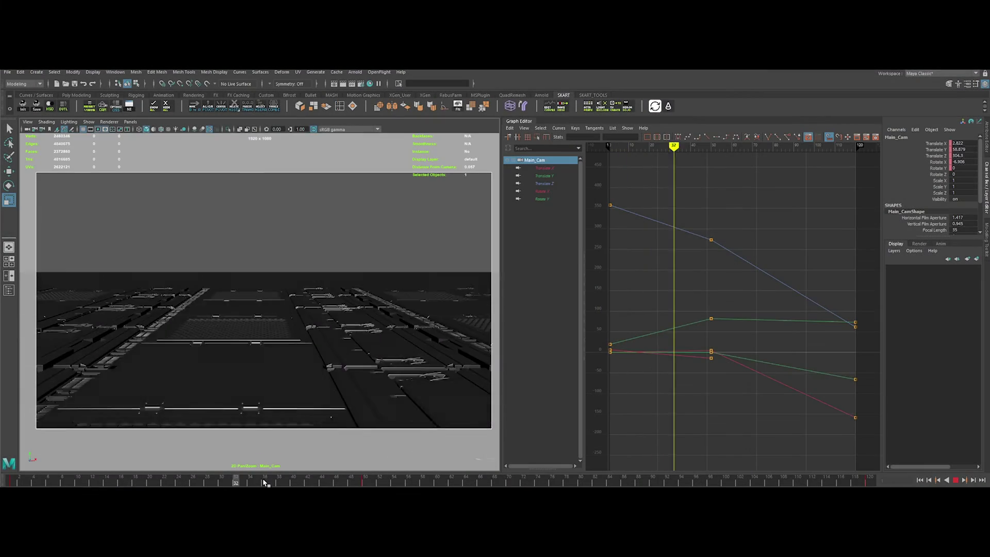
- Make the four camera keys at frame 50 smooth
key("Escape")
left_click_drag(680, 210, 751, 411)
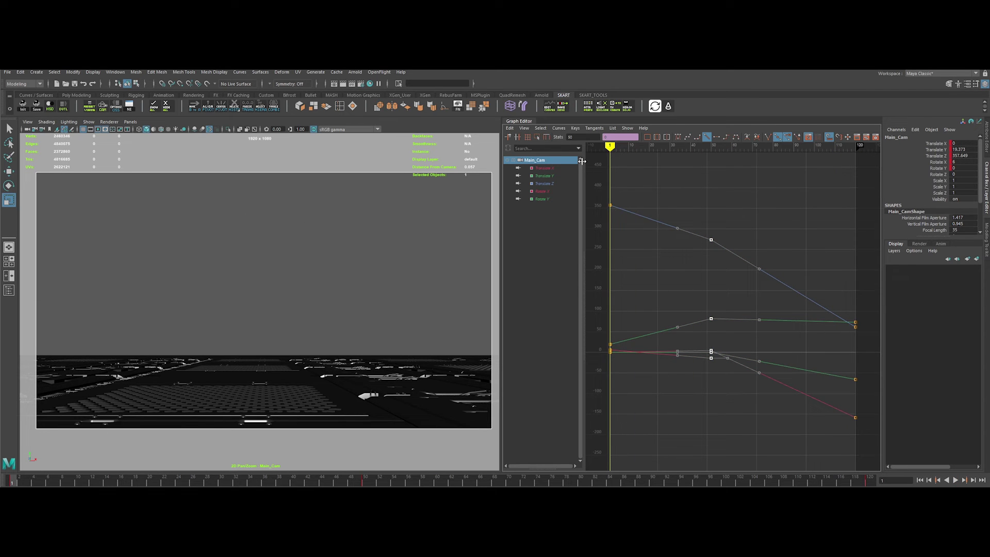
left_click(678, 137)
- With easyEasyEase, ease the frame-1 keys out at 33%
left_click(602, 106)
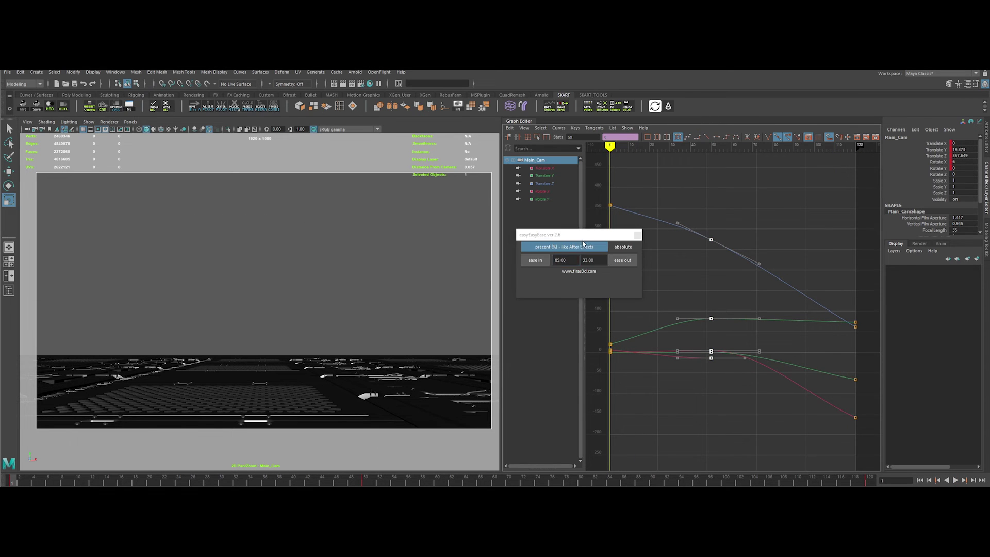
left_click_drag(583, 235, 386, 195)
left_click_drag(596, 199, 636, 414)
left_click(413, 221)
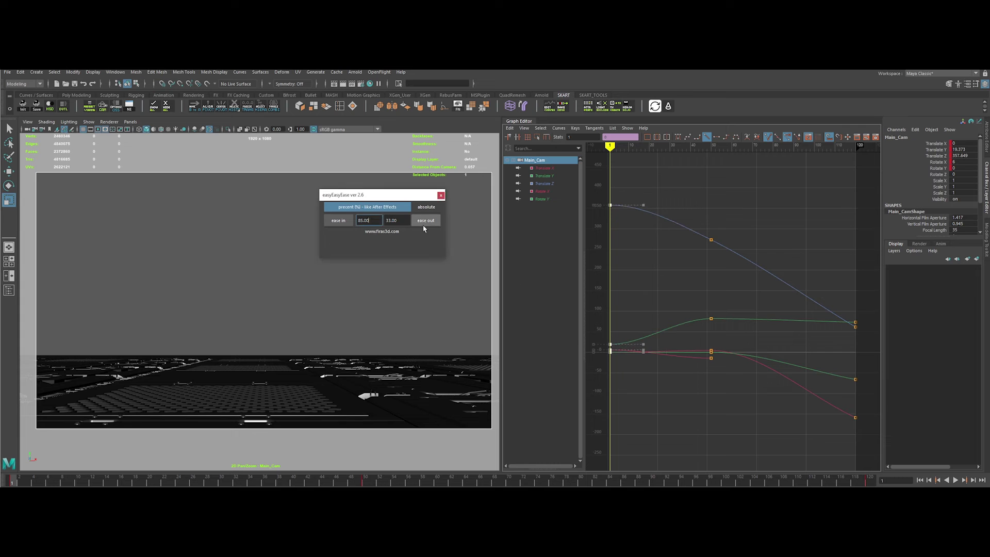
right_click(407, 221)
left_click(412, 254)
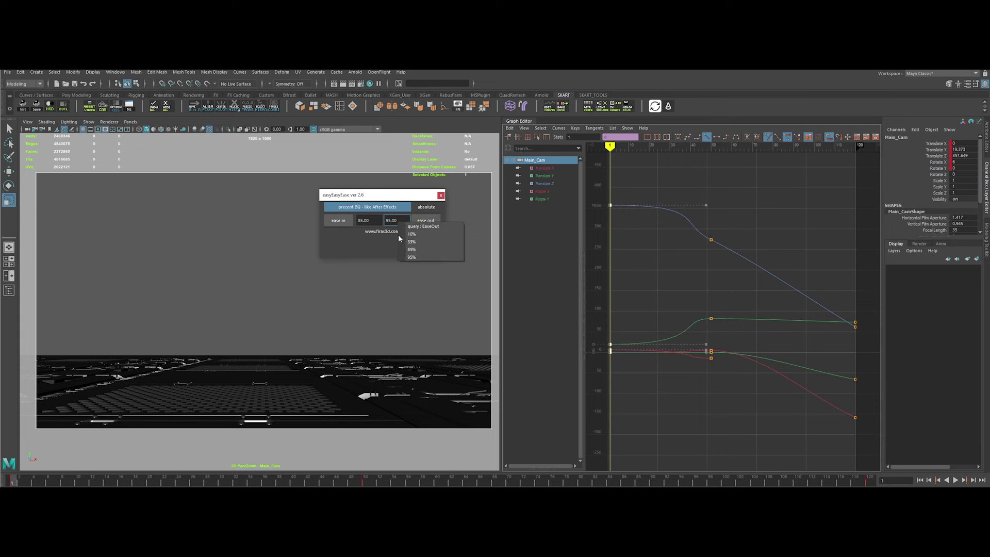
left_click(420, 222)
- Ease the last keys in at 65% and play the animation to check it
left_click_drag(814, 276, 886, 421)
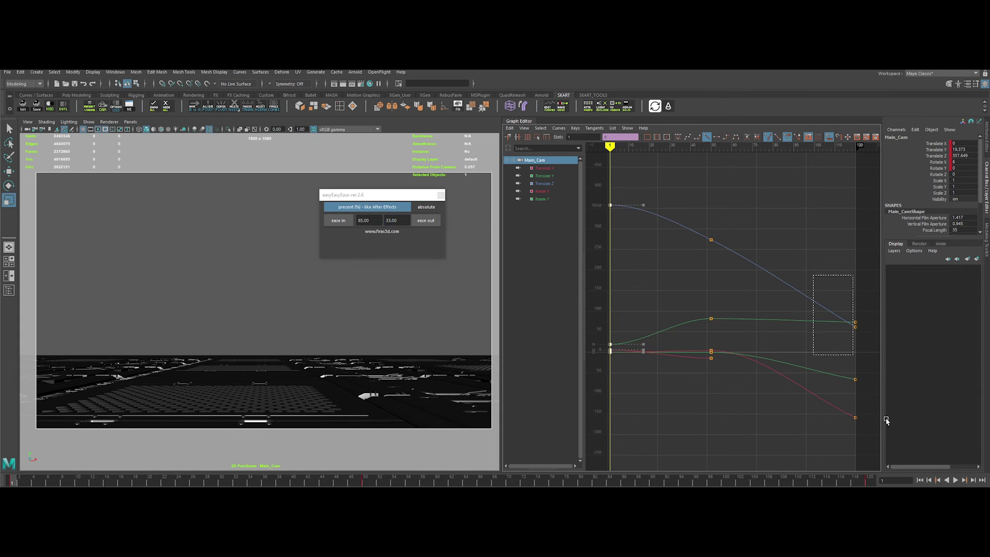
right_click(362, 224)
left_click(359, 222)
type("6")
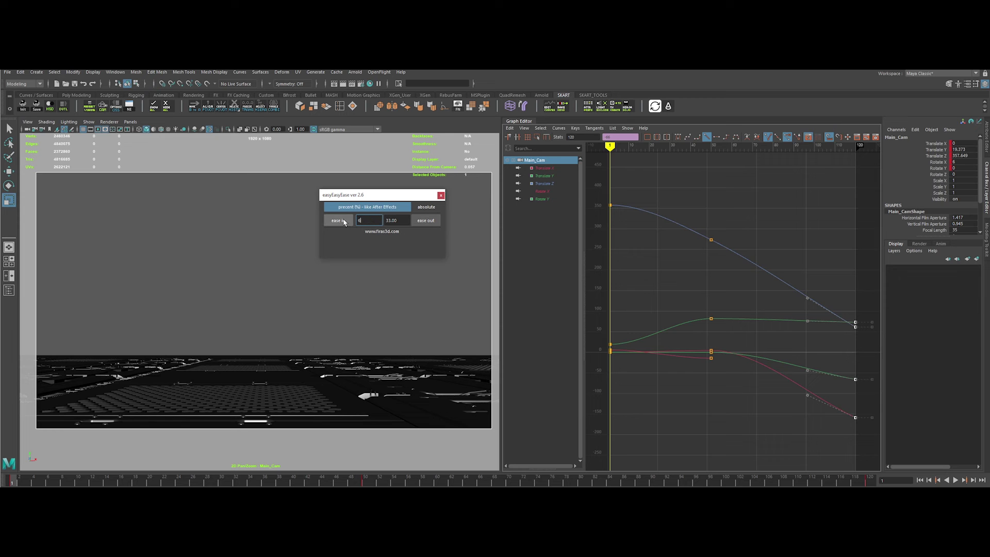
type("5")
left_click(341, 222)
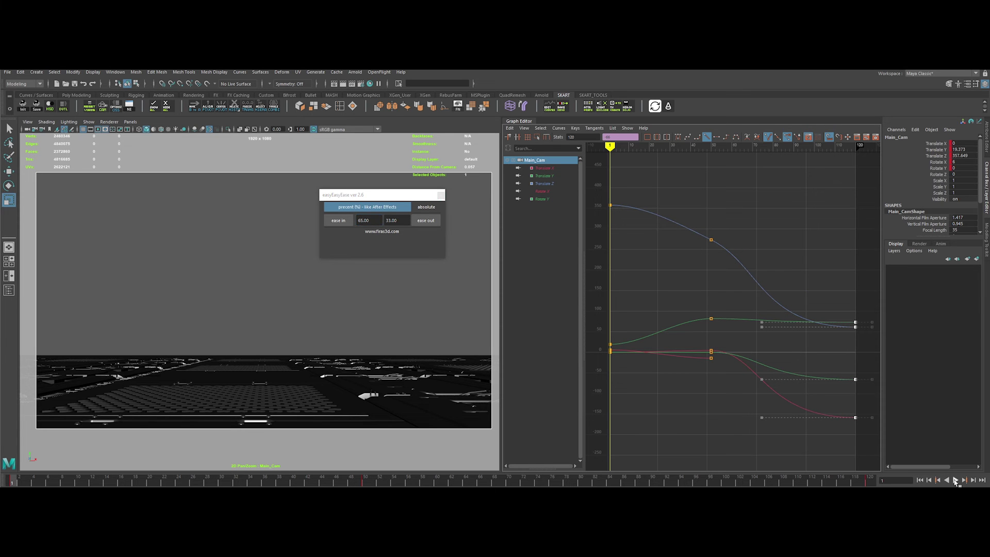
left_click(955, 480)
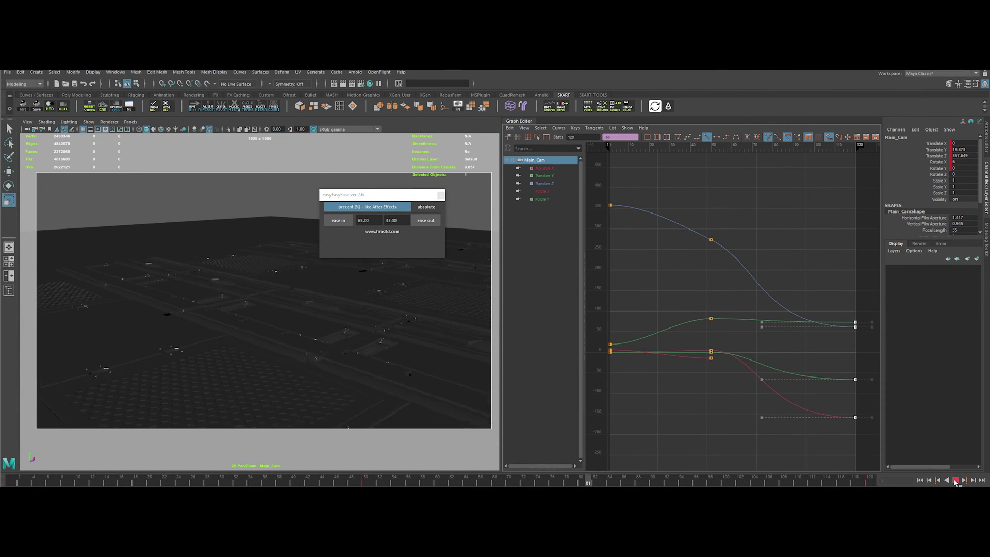
left_click(955, 480)
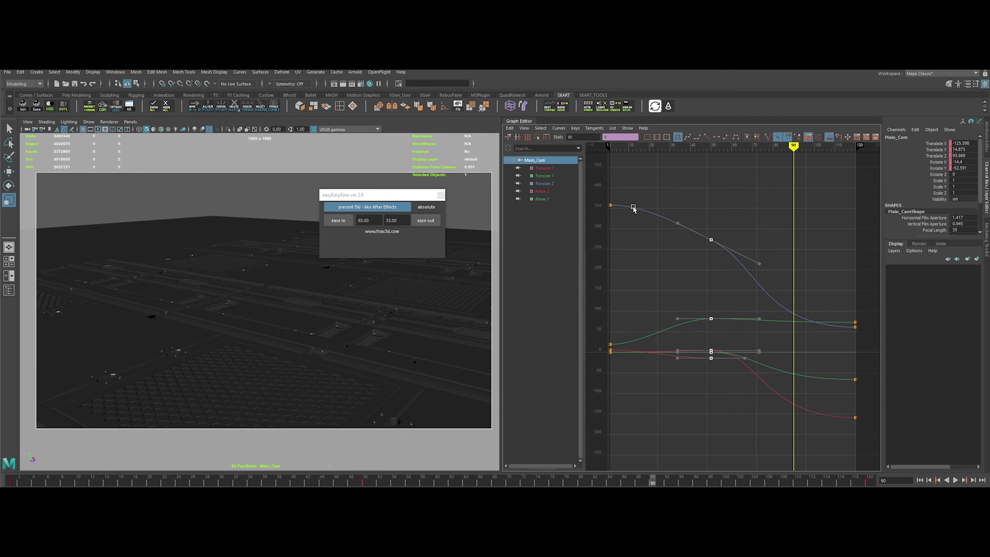
- Re-ease the first keys on all five curves out at 85% and preview from frame 1
left_click_drag(636, 183, 604, 362)
double_click(397, 220)
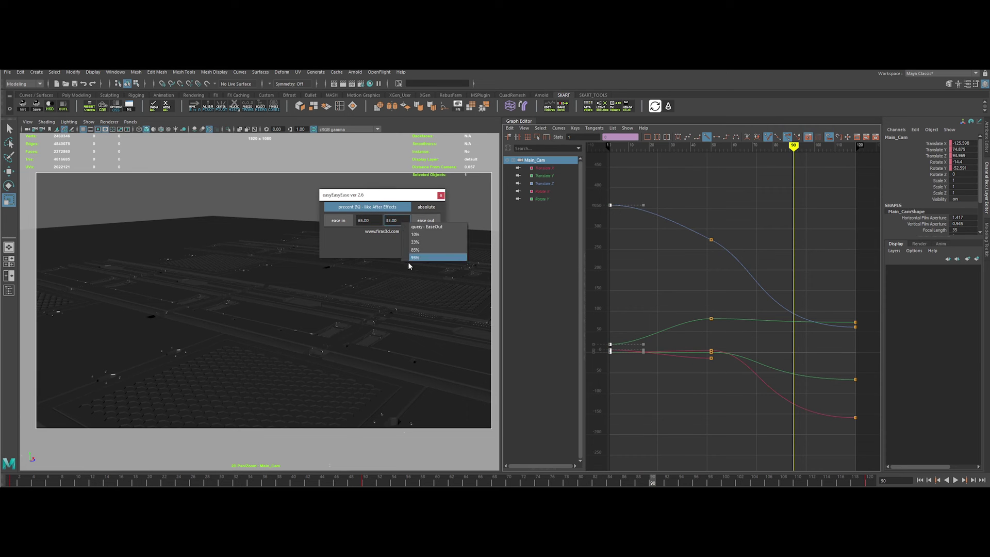
left_click(431, 231)
left_click(921, 480)
left_click(955, 480)
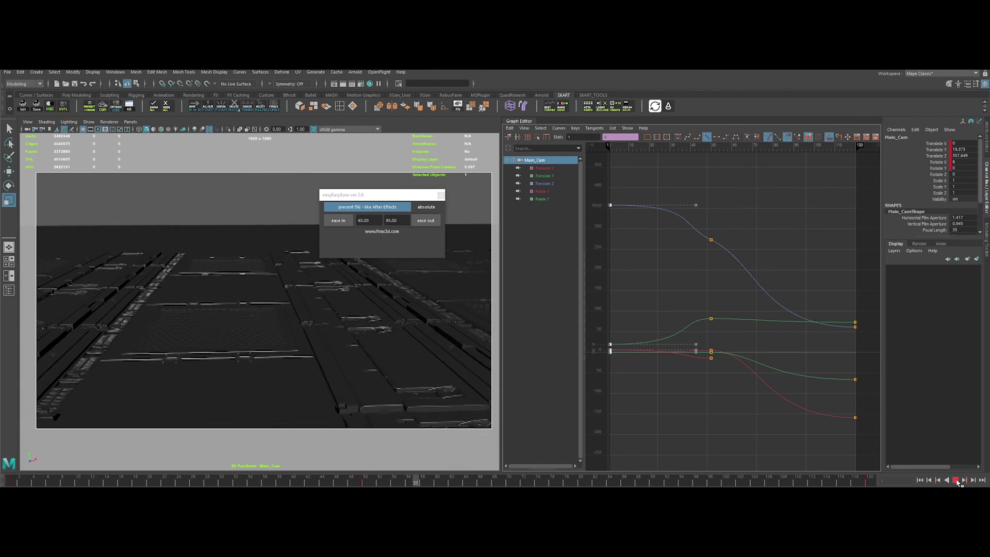
key("Escape")
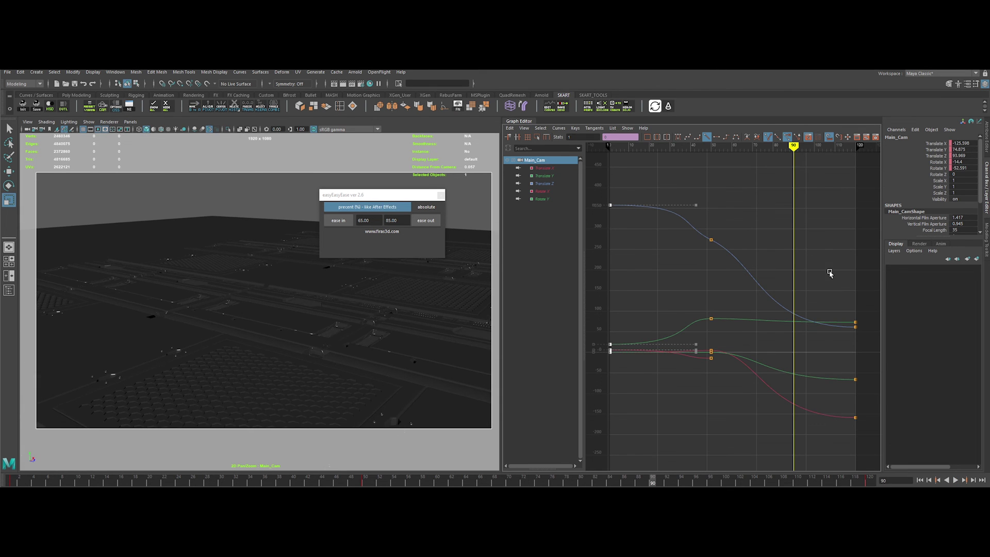
- Ease the last keys in at 33% and replay the animation to review it
double_click(365, 220)
left_click(384, 242)
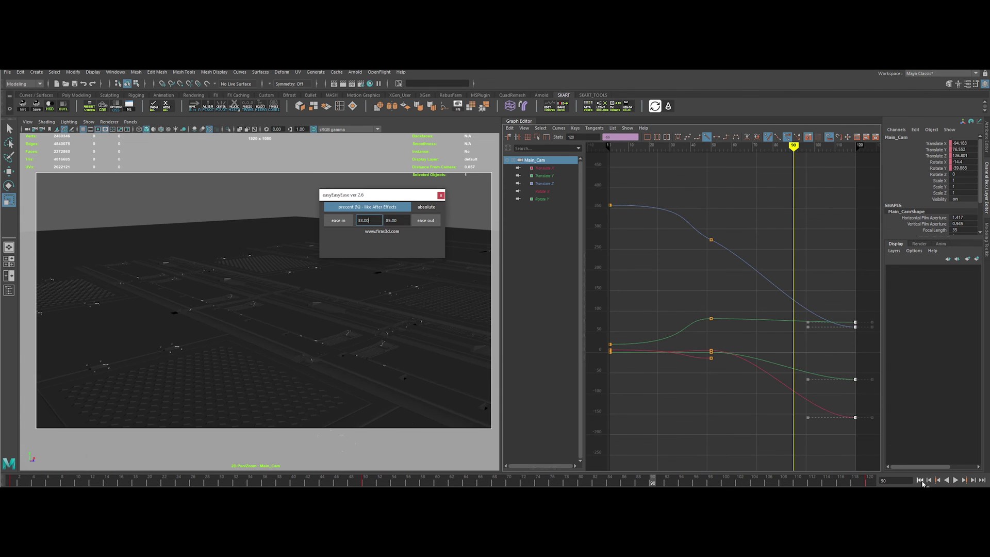
left_click(921, 480)
left_click(955, 480)
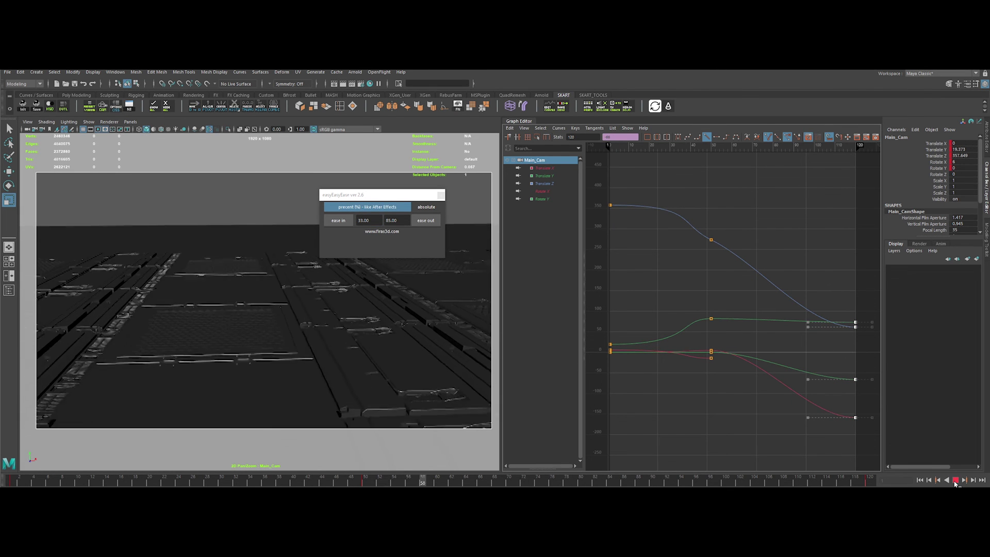
key("Escape")
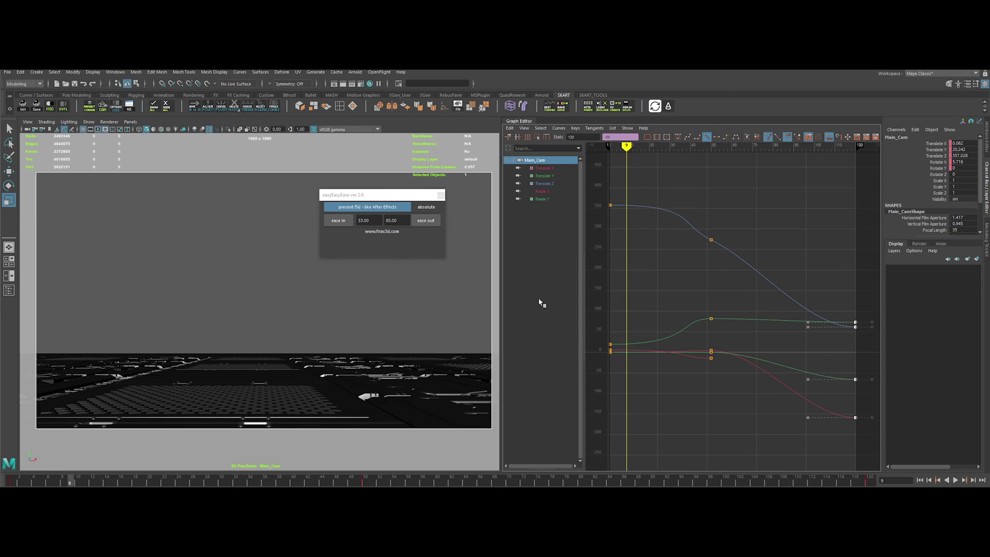
left_click(440, 196)
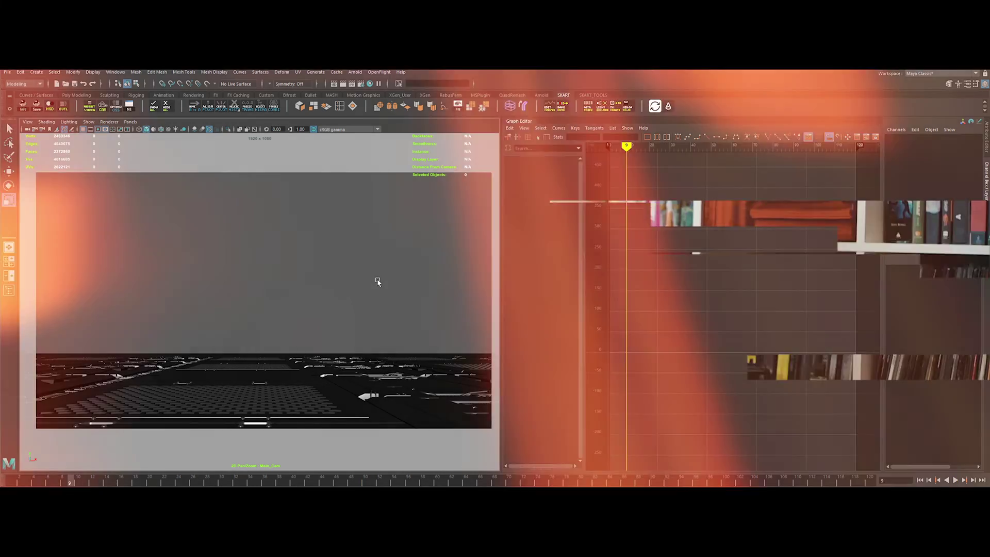